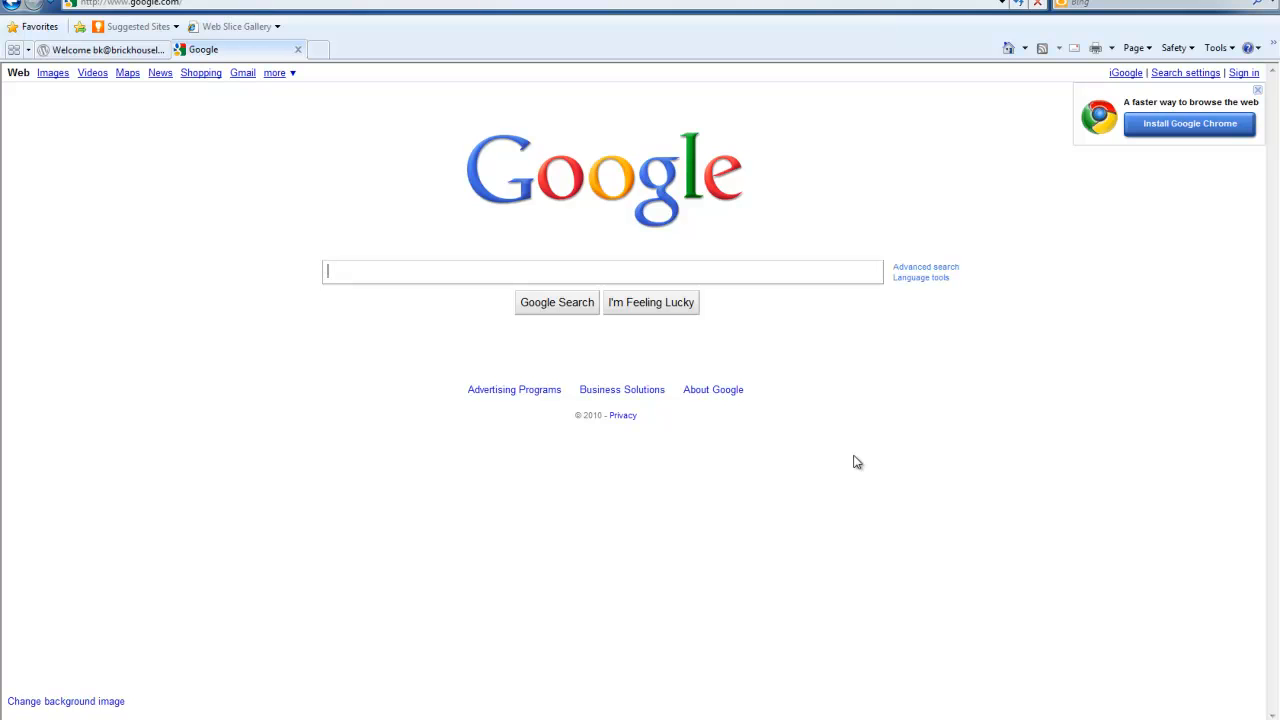
left_click(250, 3)
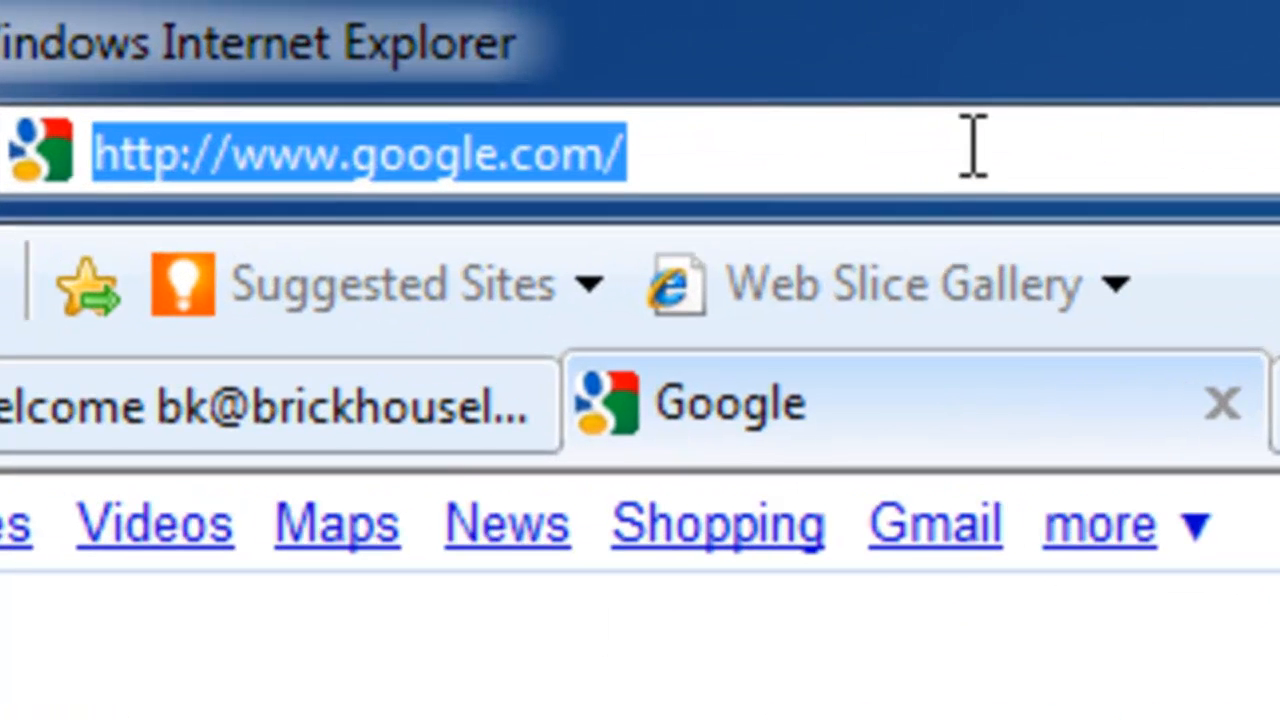
type("www.vmware.com")
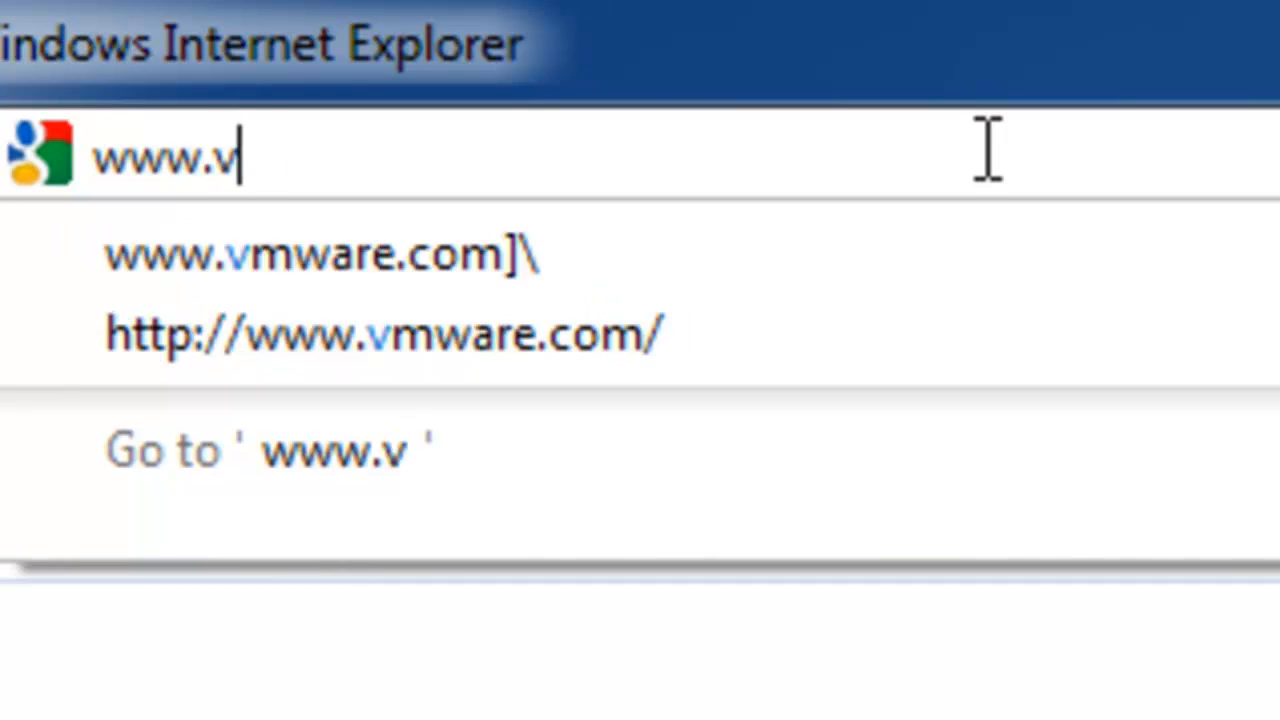
key("Return")
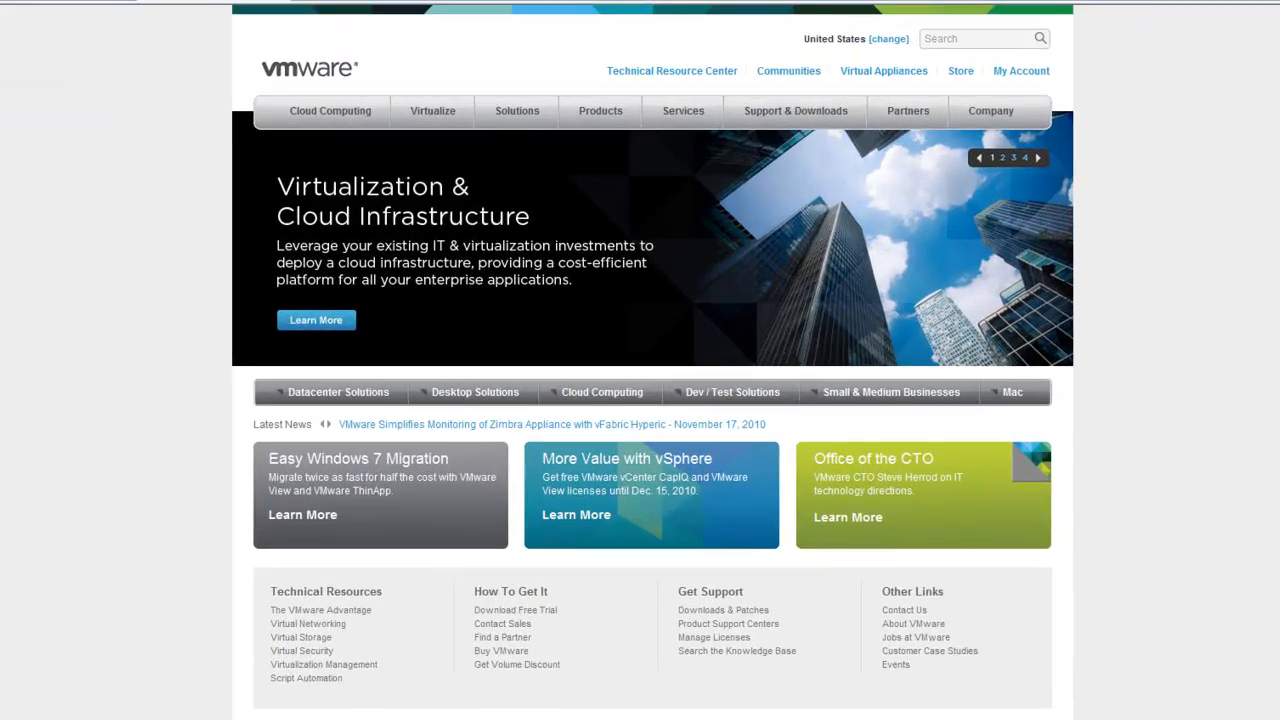
mouse_move(591, 121)
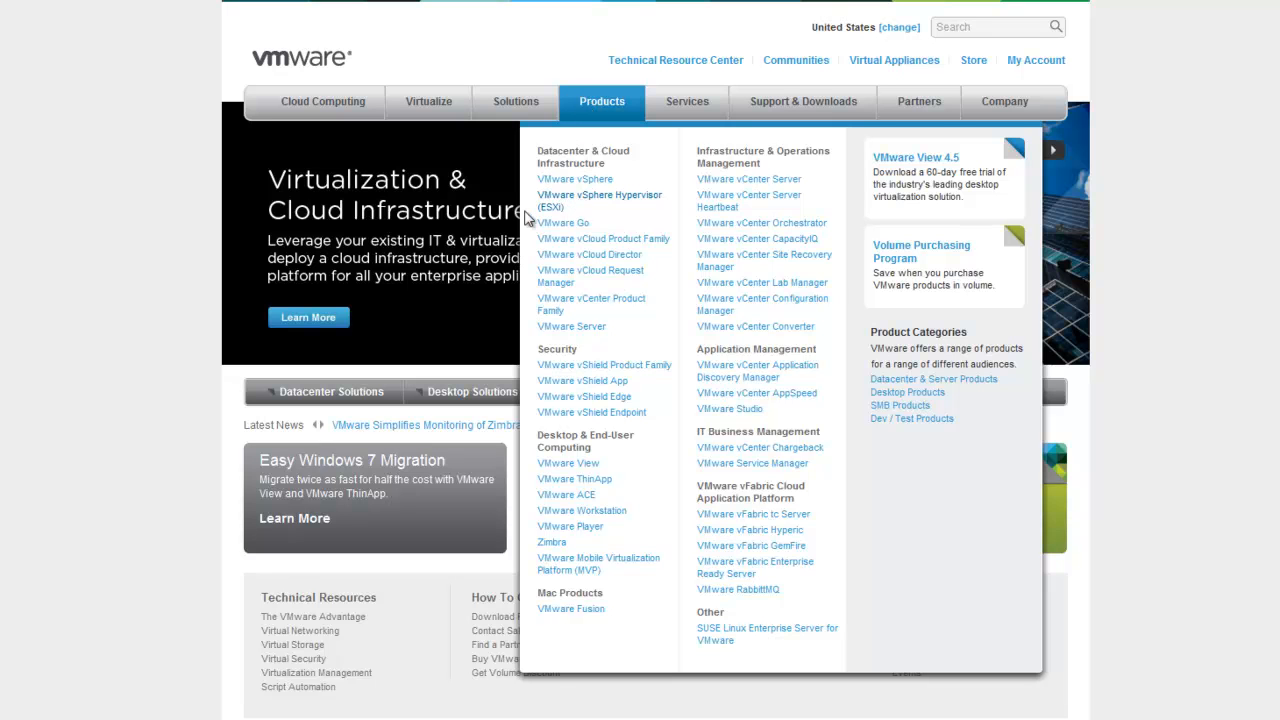
left_click(584, 531)
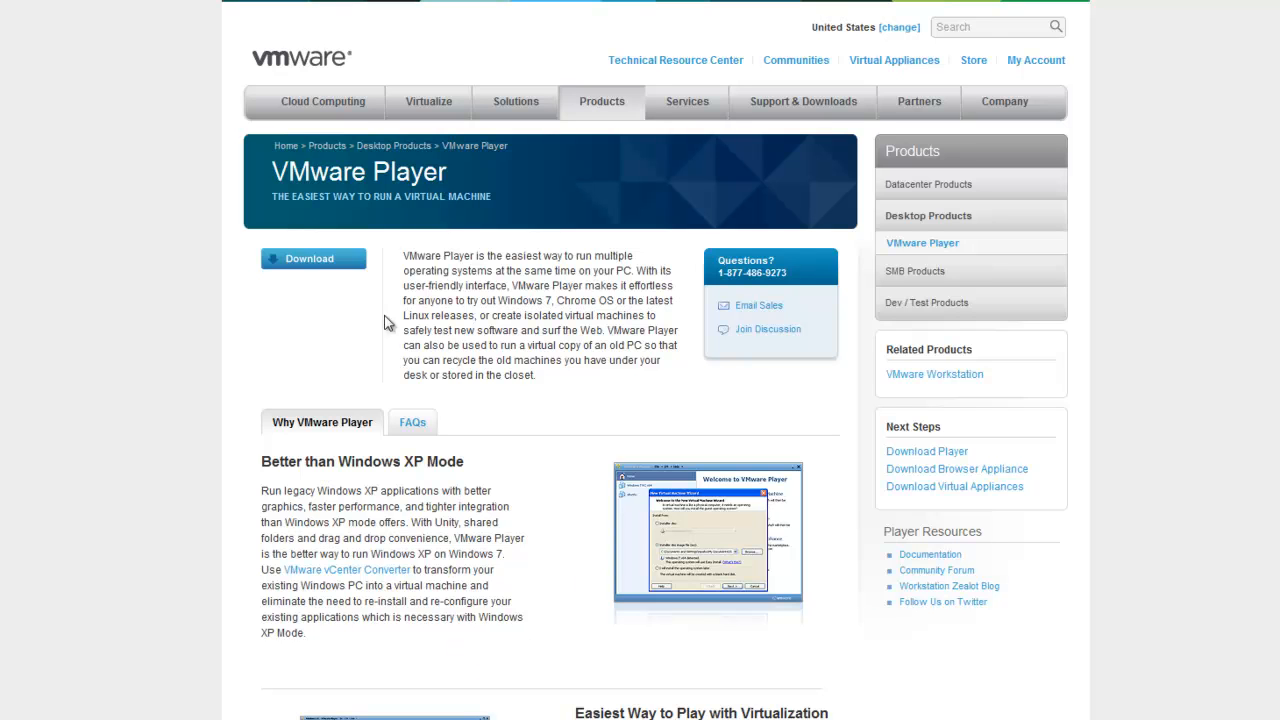
Step: Request the manual download of VMware Player 3.1 for Windows 32-bit and 64-bit and choose to save the installer
left_click(313, 259)
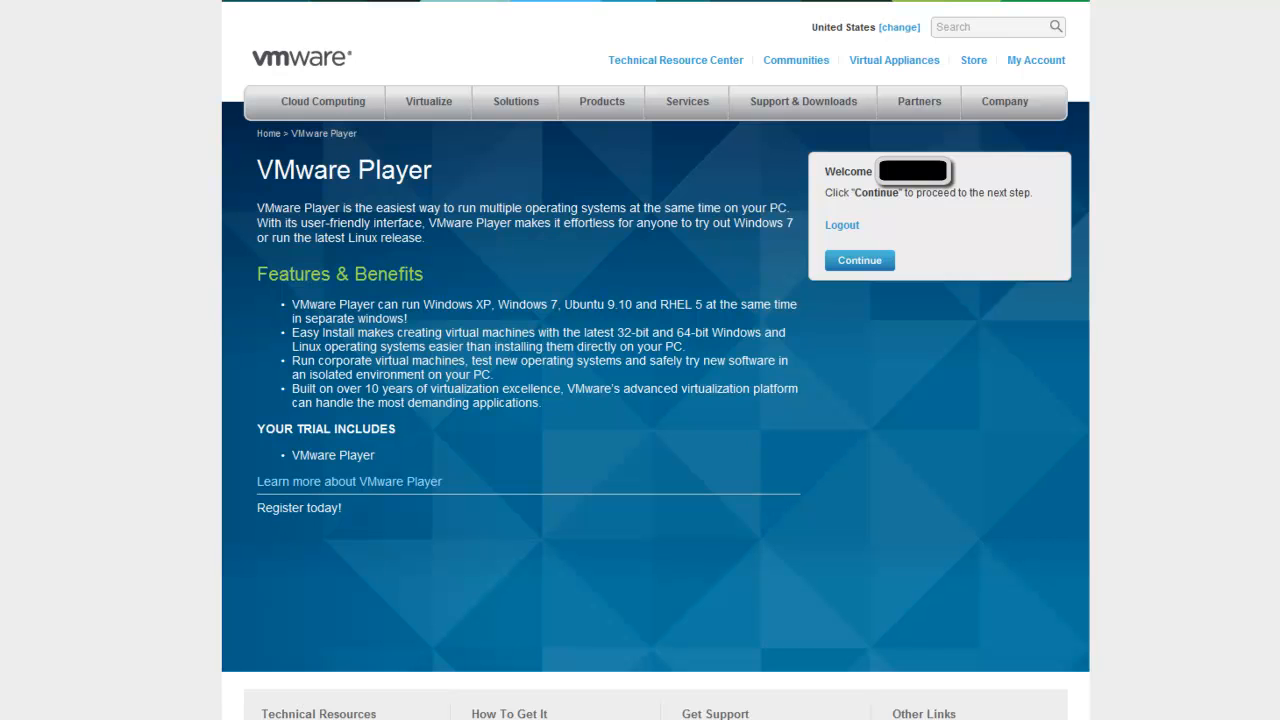
left_click(858, 262)
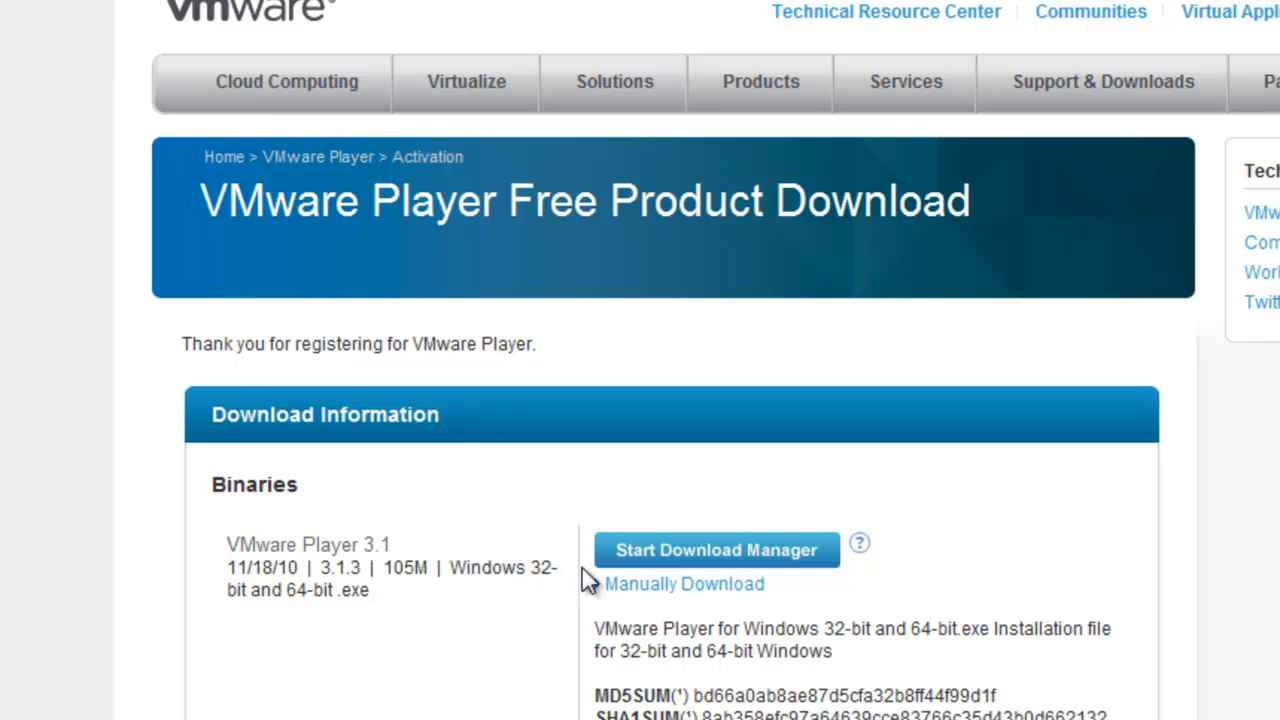
left_click(663, 587)
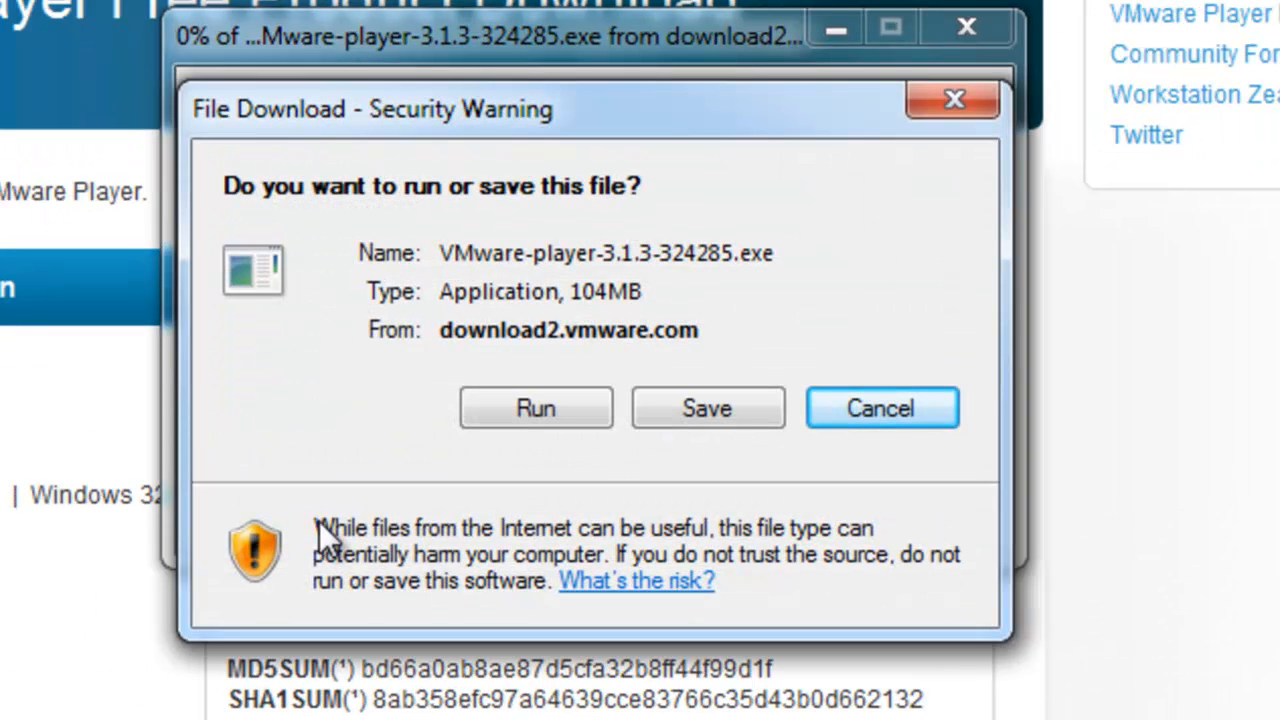
left_click(716, 411)
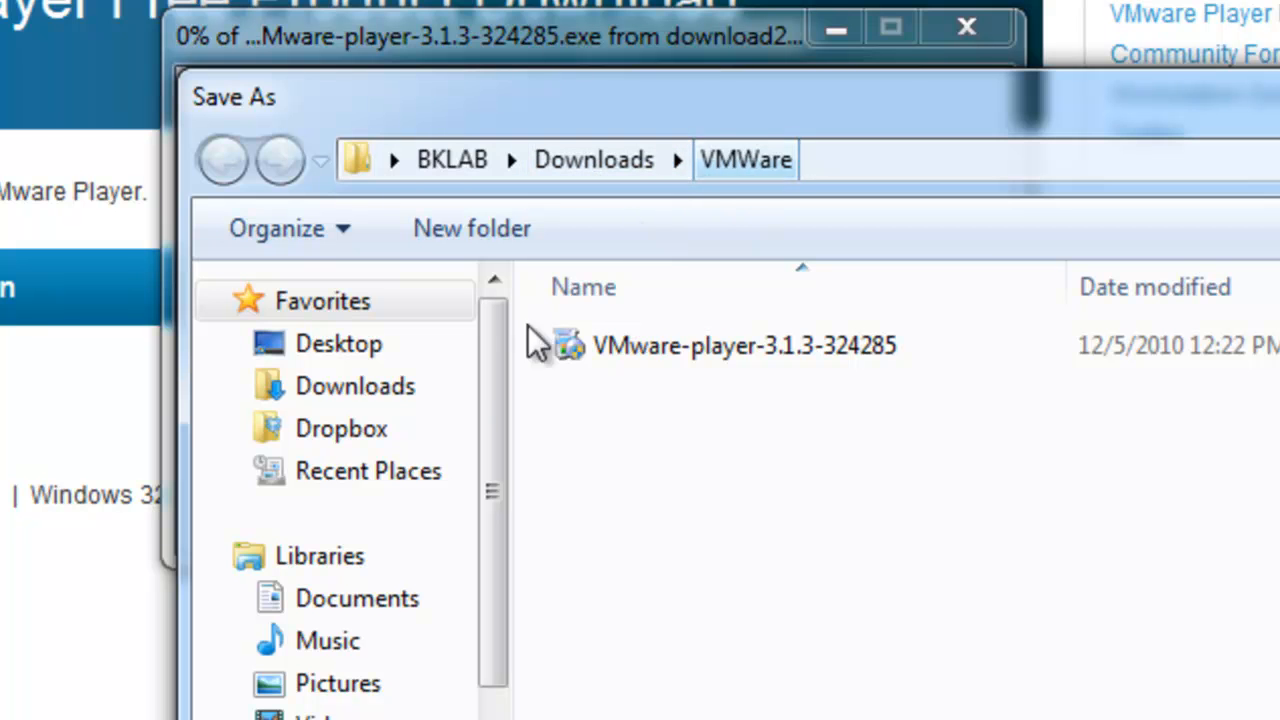
Step: Create a folder named VMWare inside My Documents as the download location
left_click(380, 606)
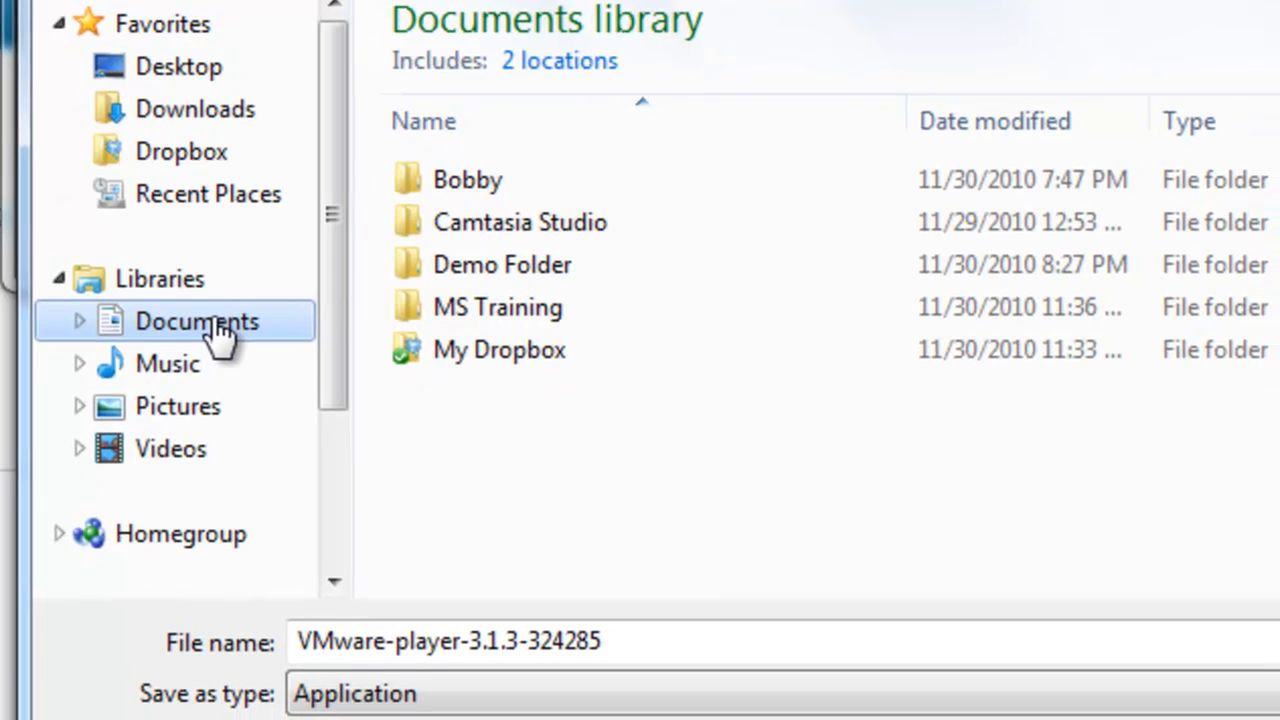
left_click(140, 426)
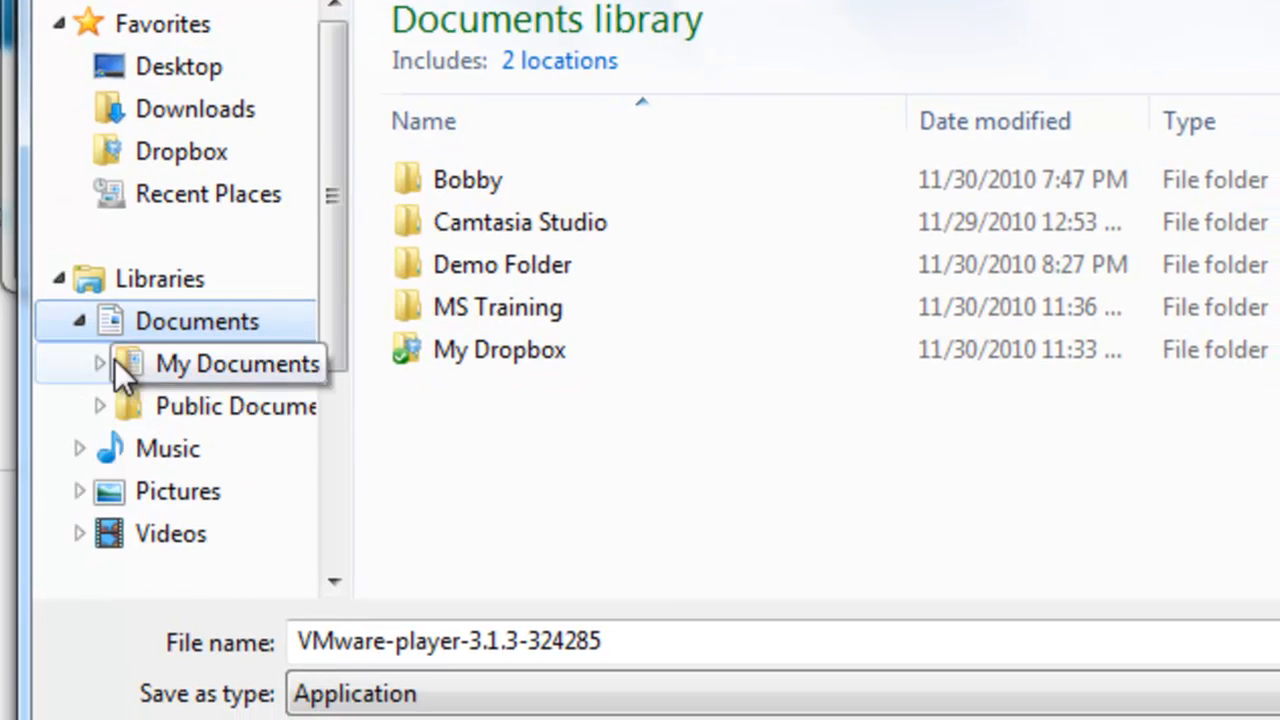
left_click(101, 365)
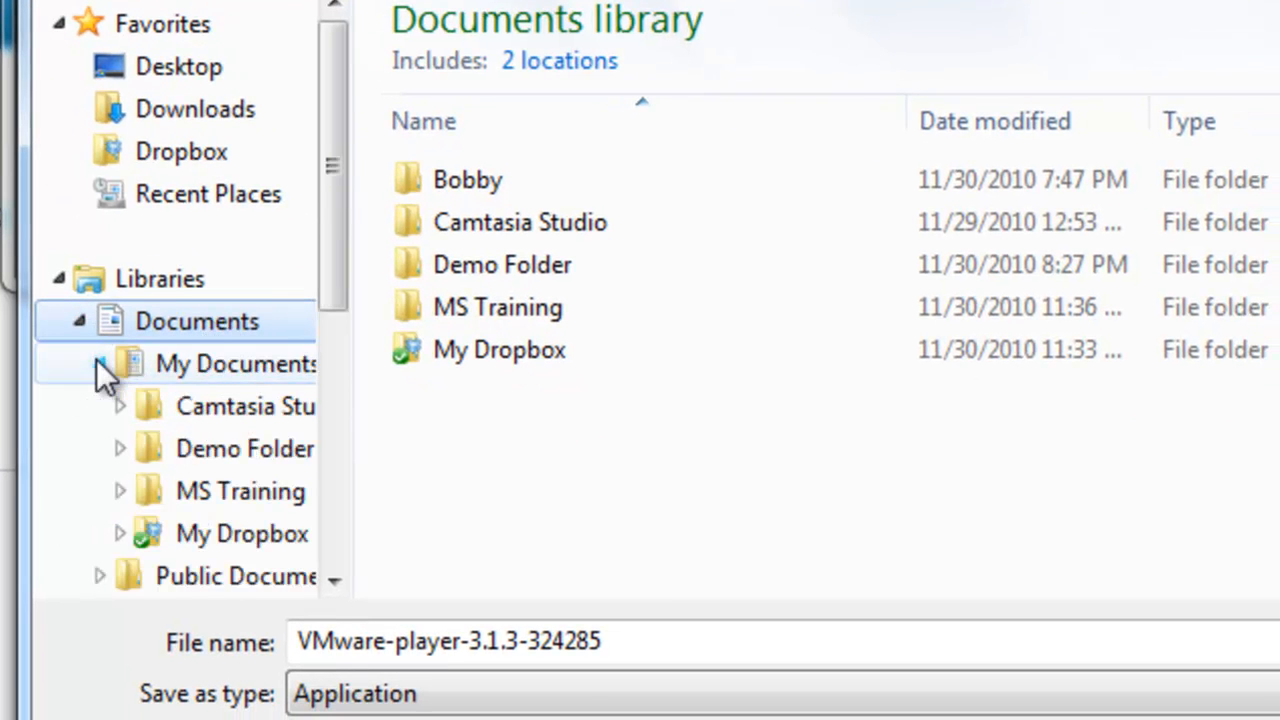
left_click(201, 375)
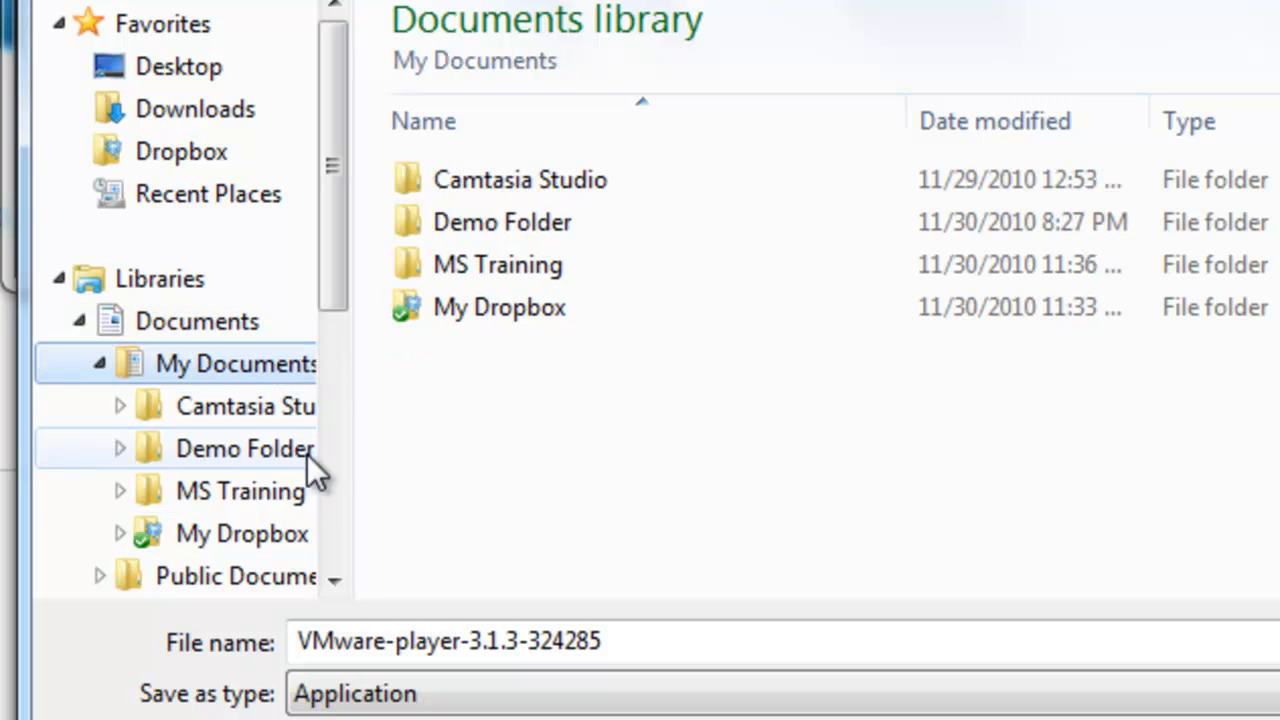
left_click(270, 0)
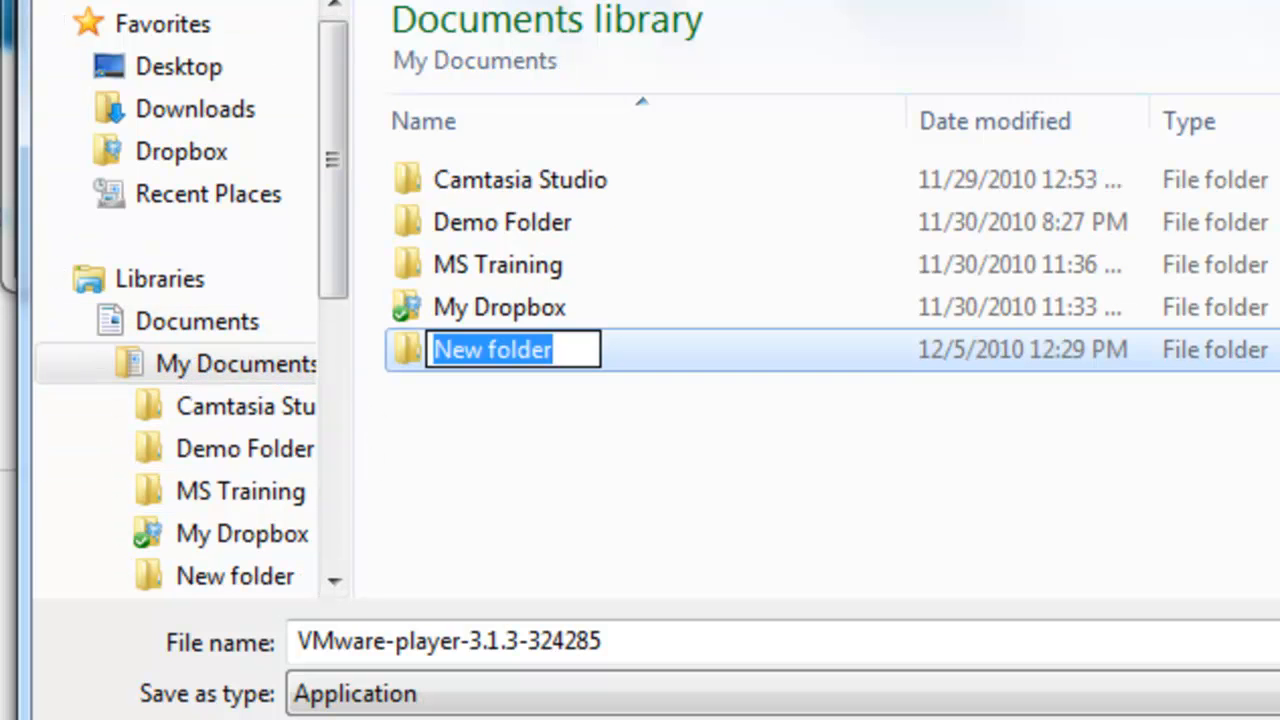
type("VMWare")
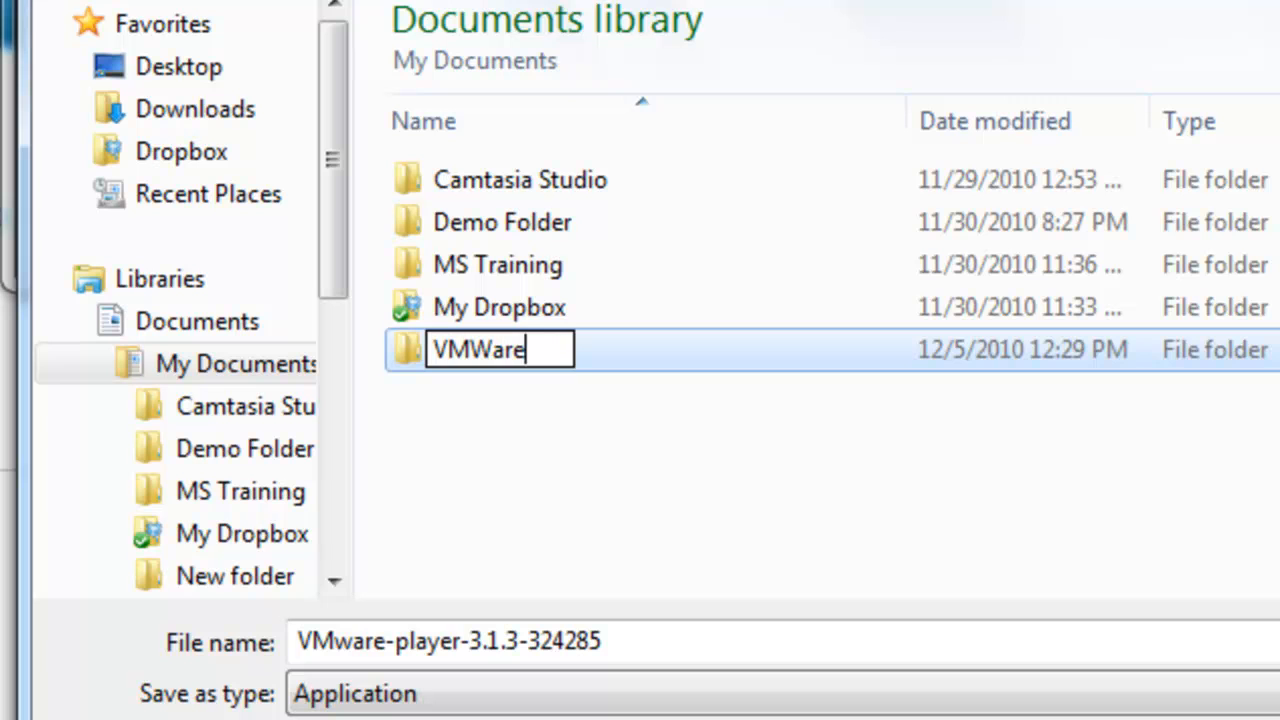
key("Return")
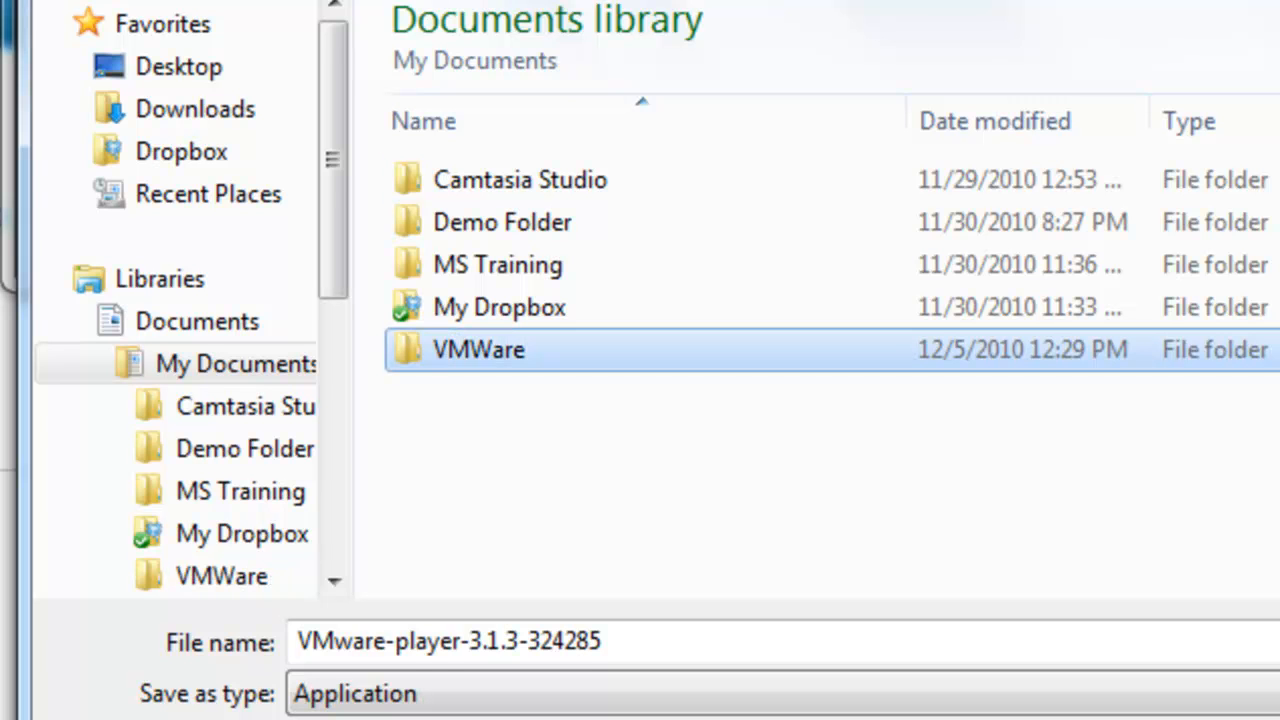
Step: Save the installer VMware-player-3.1.3-324285 in the new VMWare folder and dismiss the finished download
double_click(410, 349)
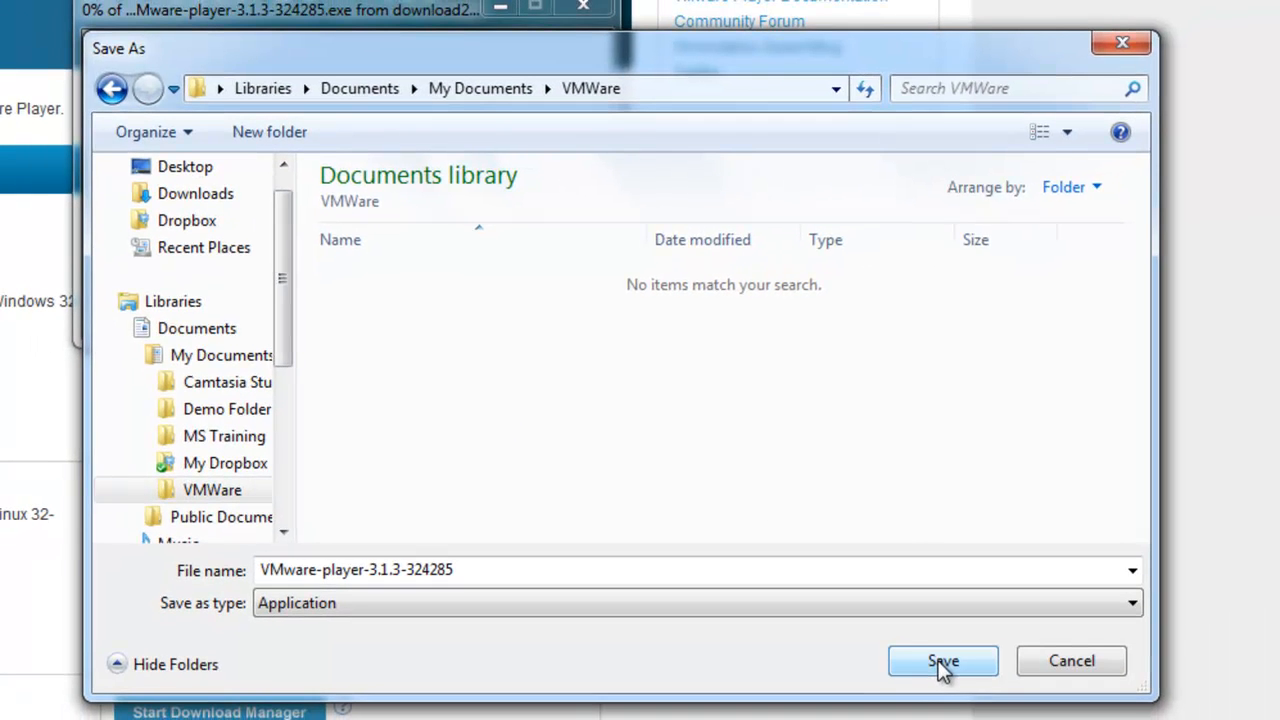
left_click(940, 664)
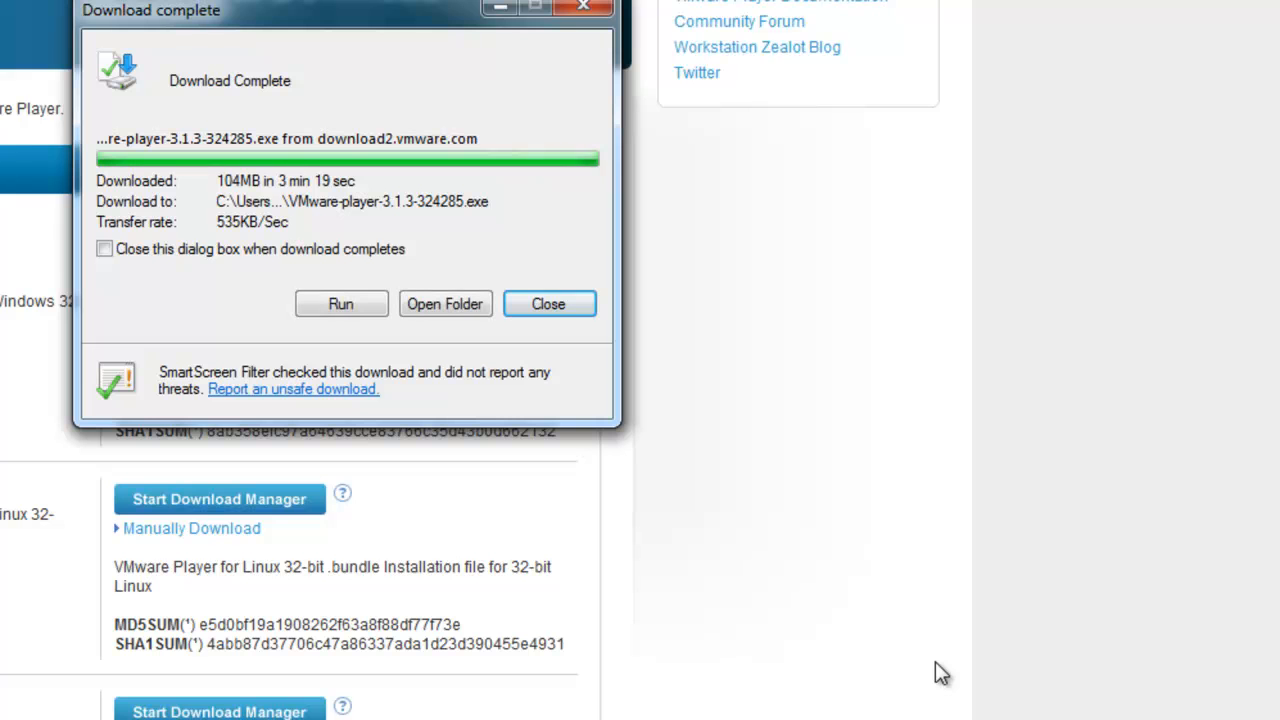
left_click(546, 299)
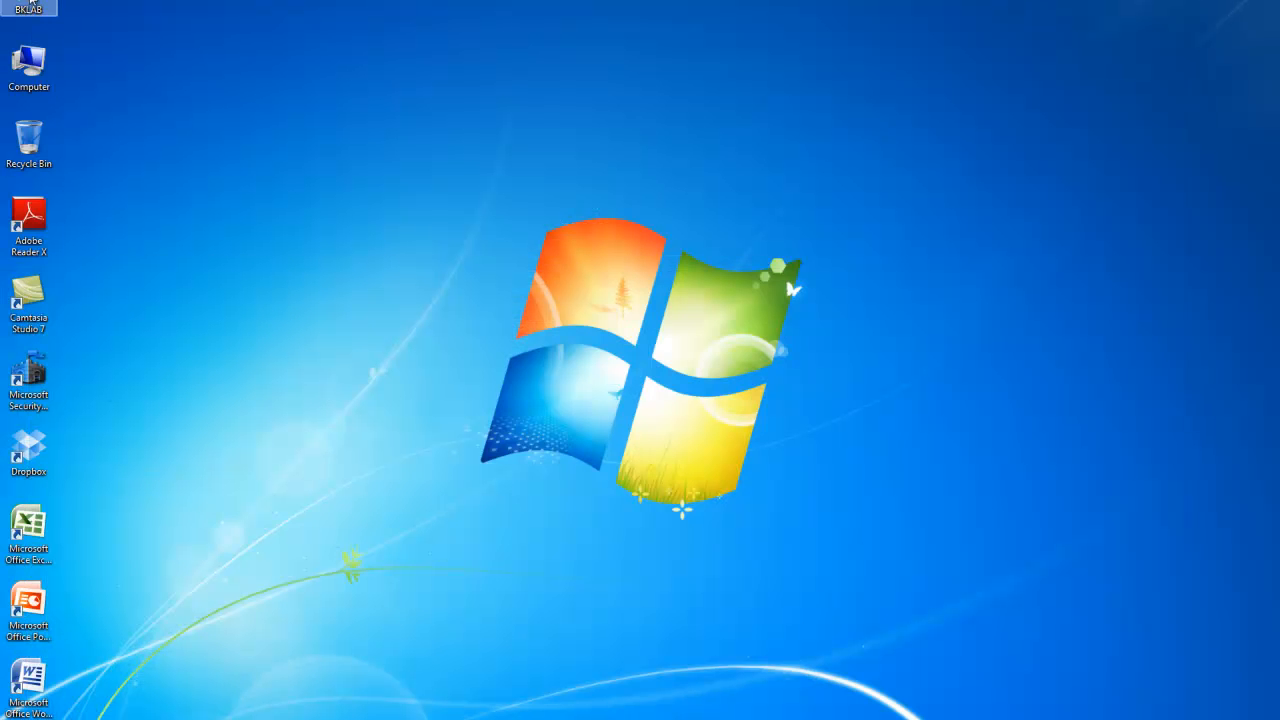
Step: Browse to the VMWare folder in My Documents from the desktop and run the VMware-player-3.1.3-324285 installer
left_click(31, 5)
double_click(31, 5)
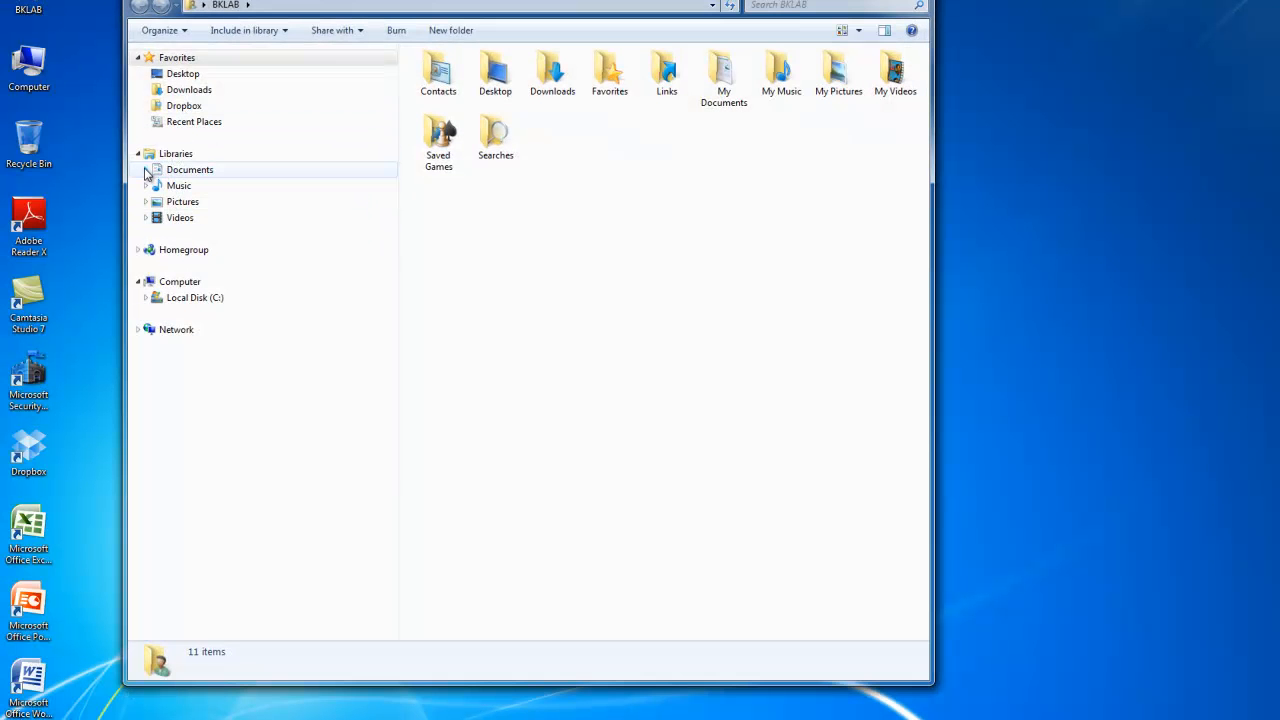
left_click(146, 169)
left_click(154, 186)
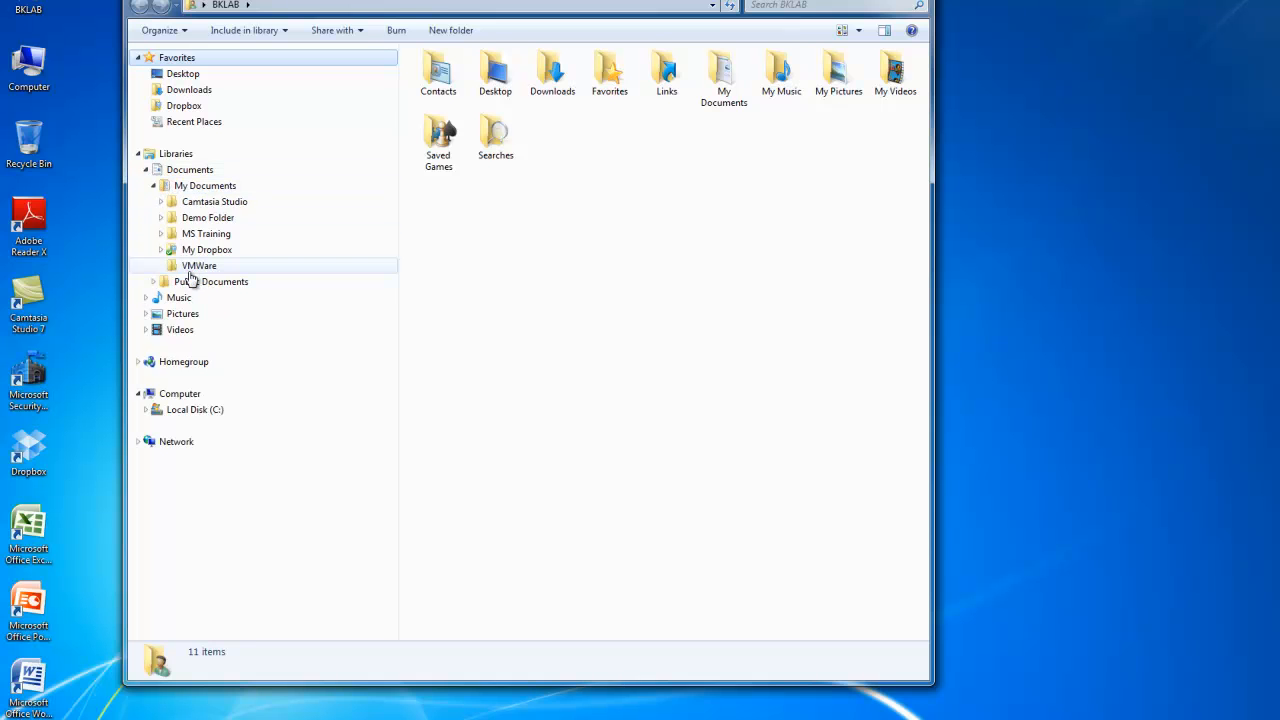
left_click(192, 267)
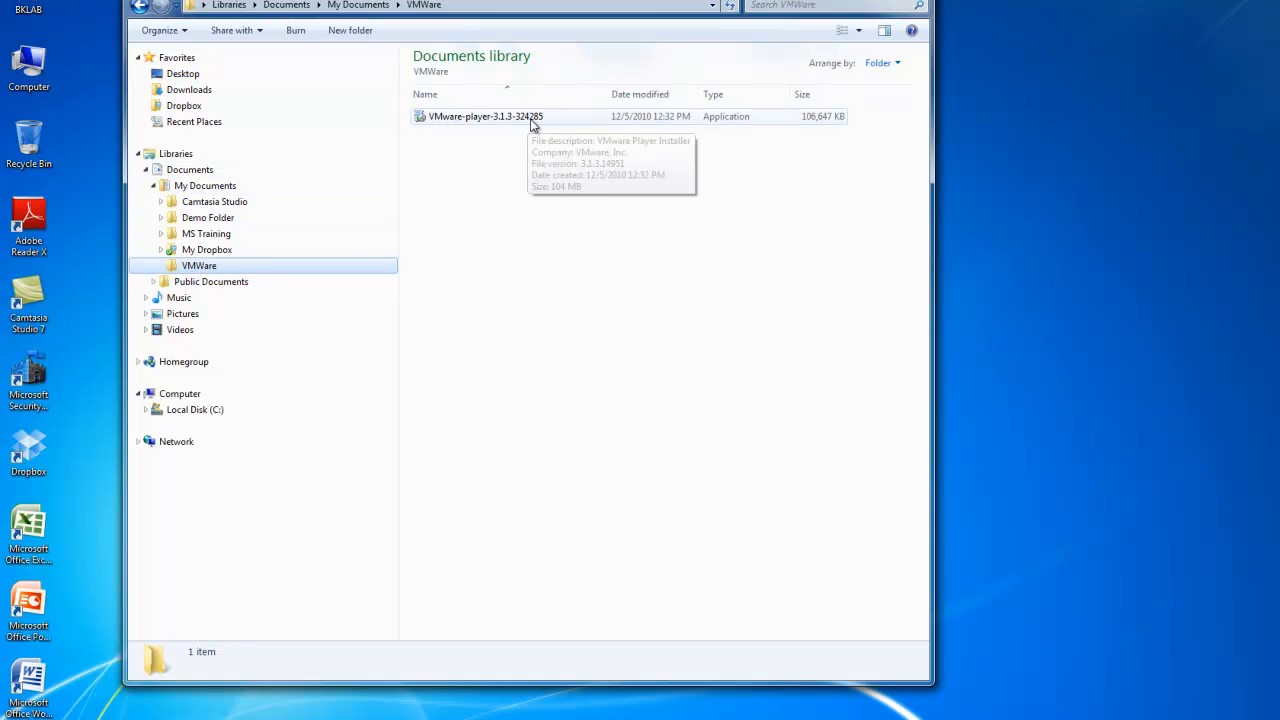
double_click(466, 118)
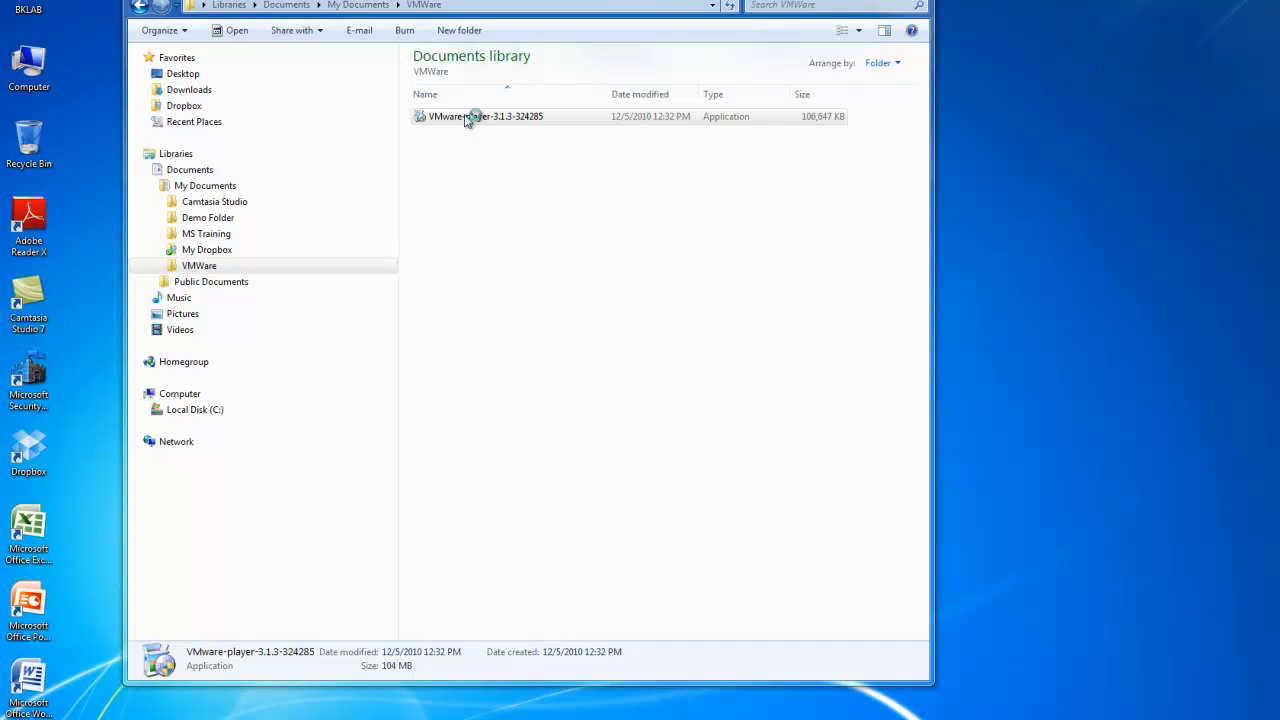
left_click(466, 118)
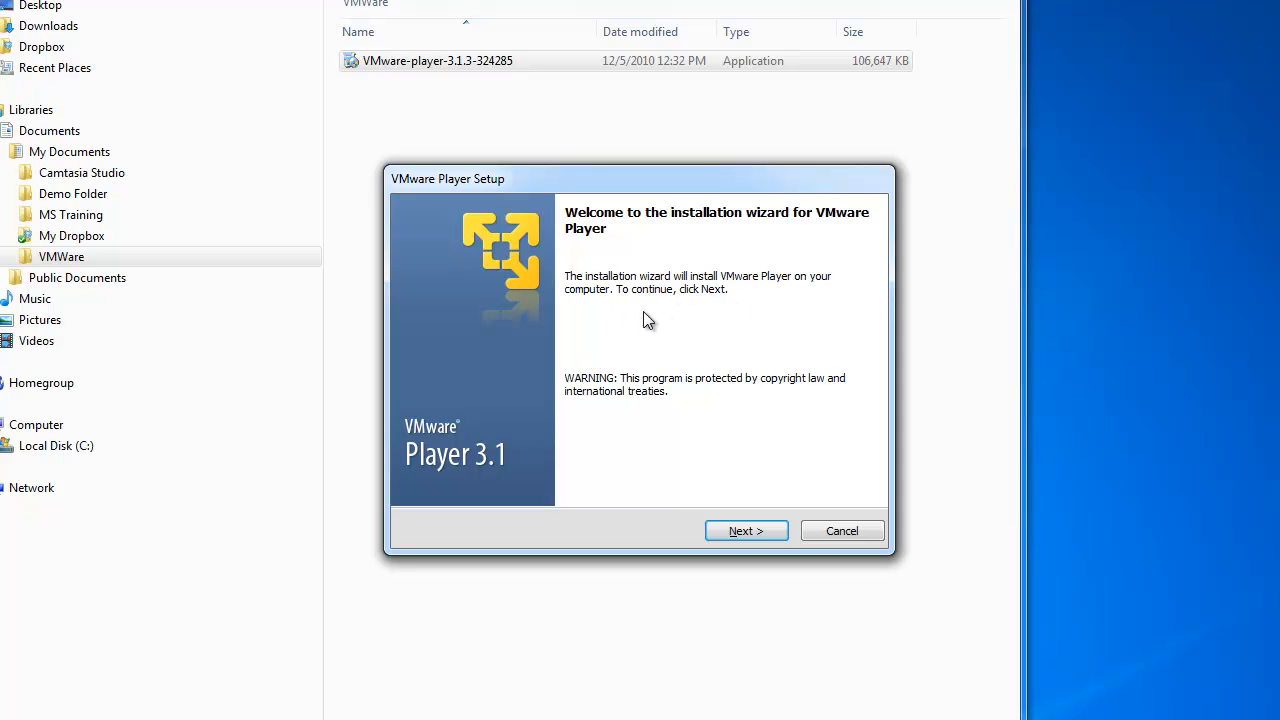
Step: Keep the default destination folder in the setup wizard and turn off startup update checks and usage feedback
left_click(737, 537)
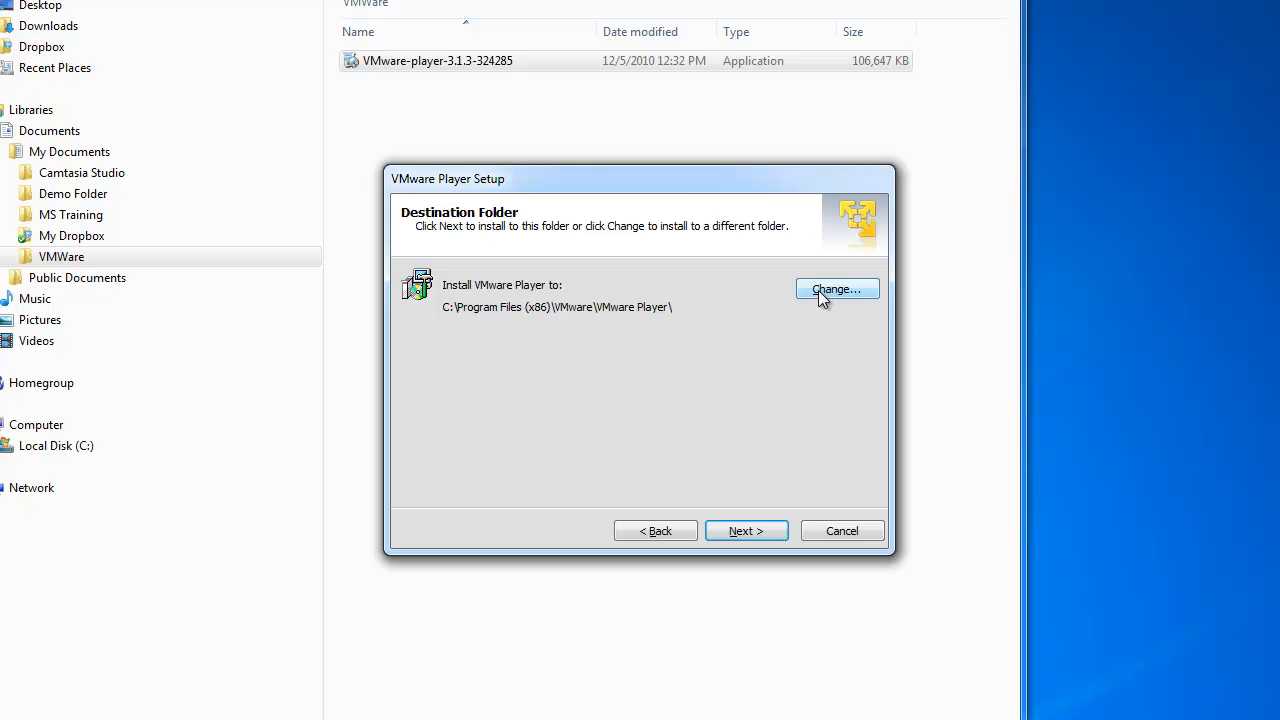
left_click(752, 535)
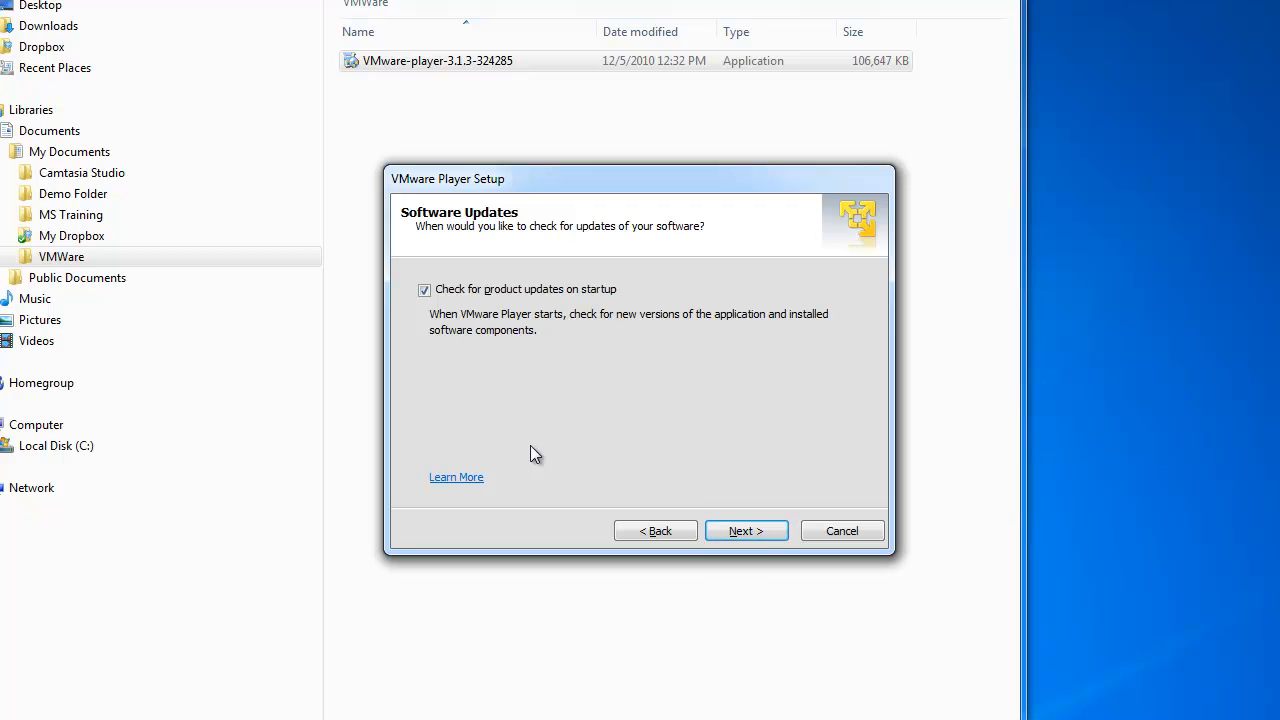
left_click(425, 290)
left_click(728, 531)
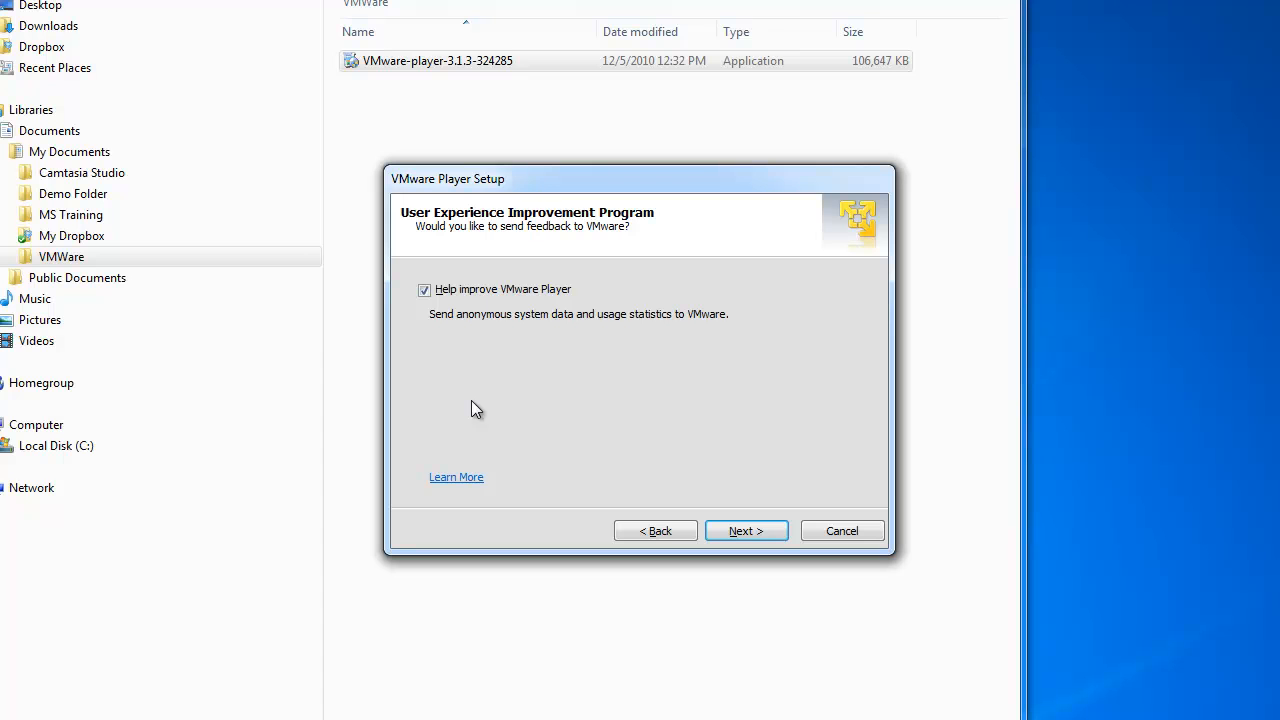
left_click(425, 290)
left_click(743, 531)
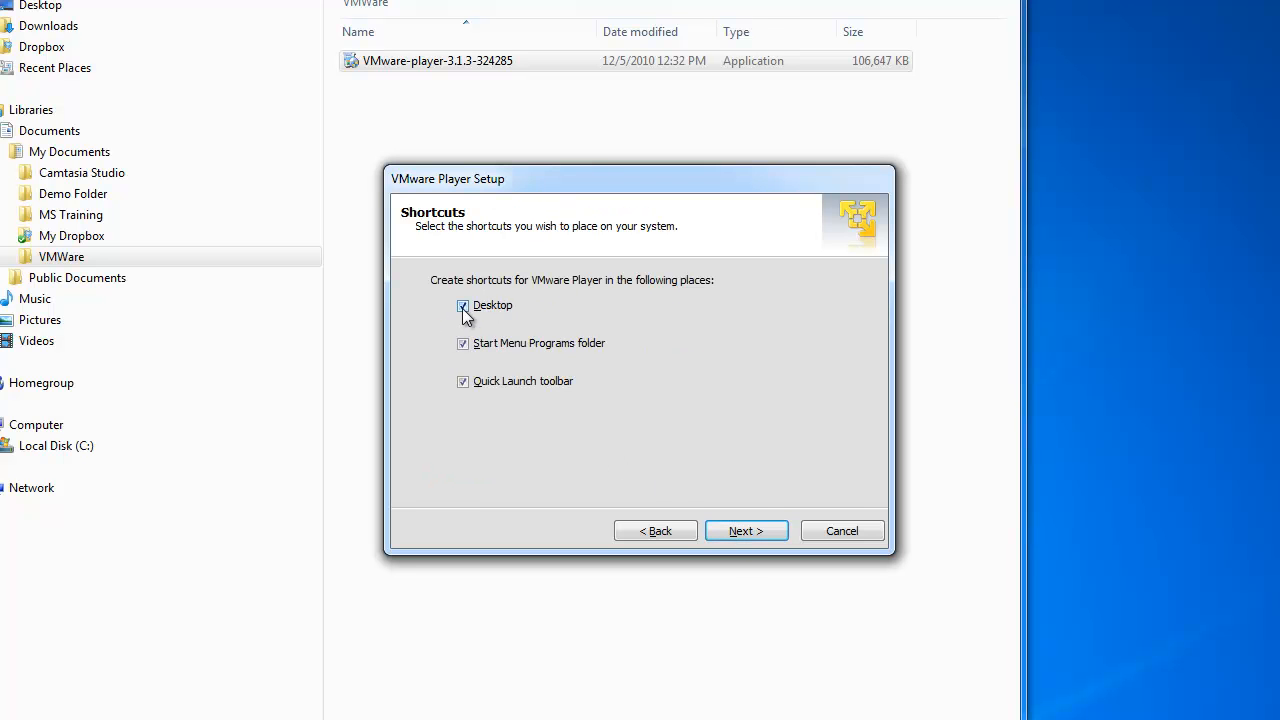
Step: Keep only the Desktop and Start Menu shortcuts, excluding the Quick Launch toolbar, and start the installation
left_click(464, 383)
left_click(464, 383)
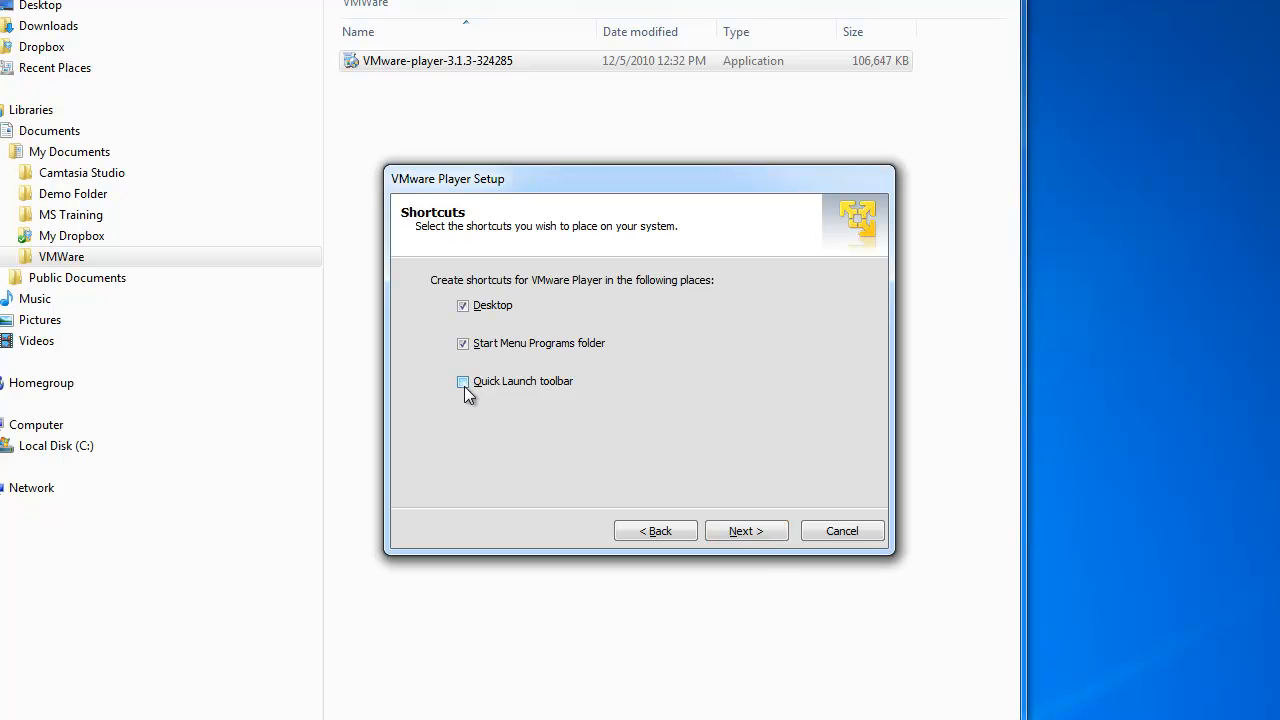
left_click(748, 534)
left_click(748, 534)
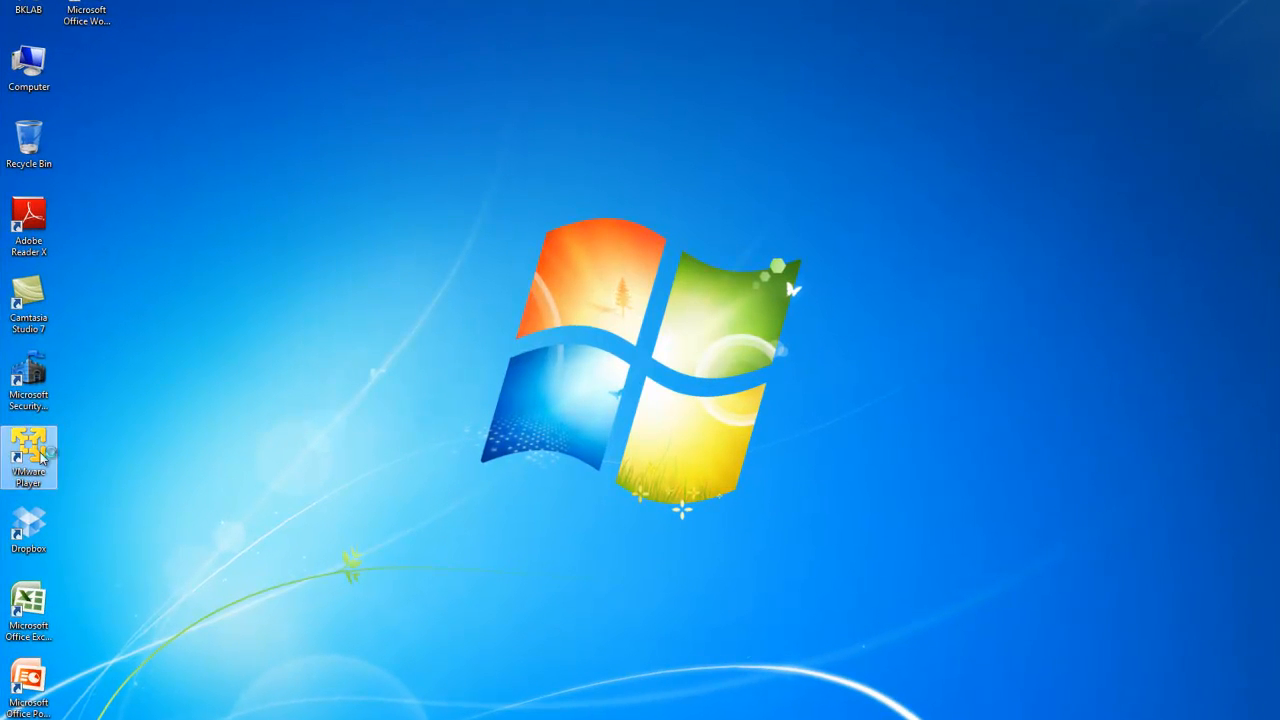
Step: Launch VMware Player from the desktop and accept the terms of its license agreement
double_click(40, 455)
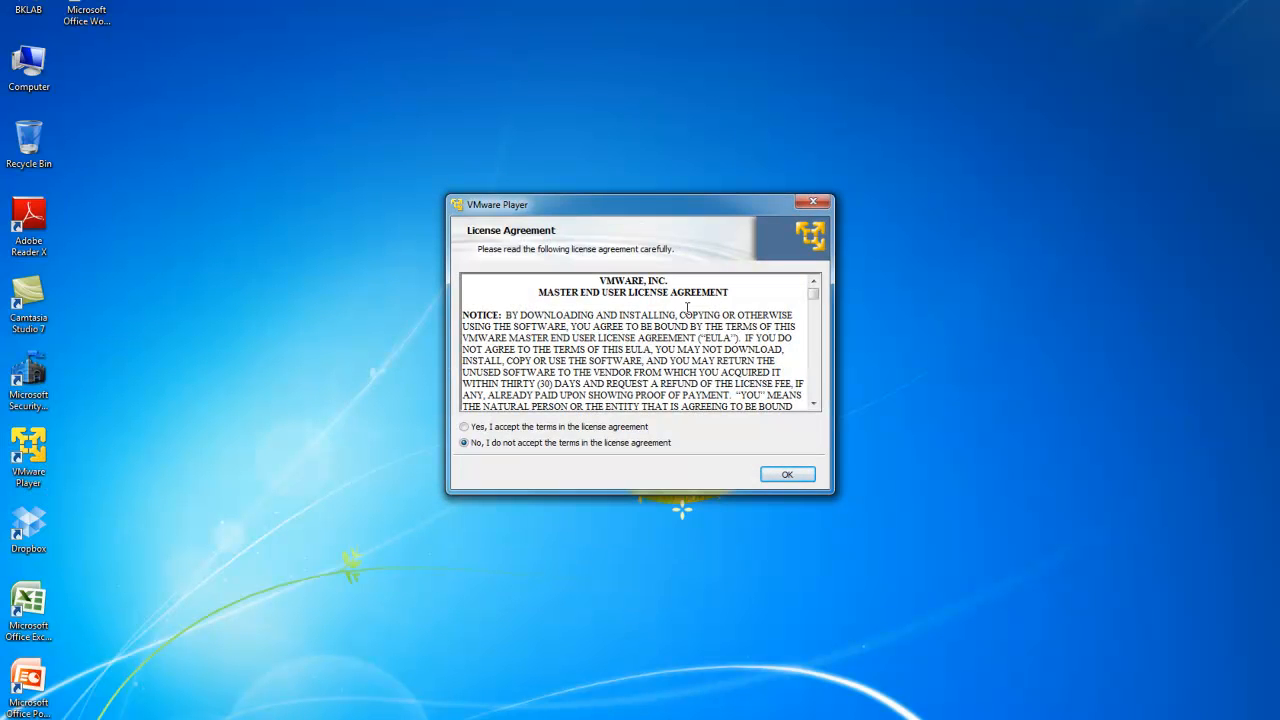
left_click_drag(813, 292, 814, 394)
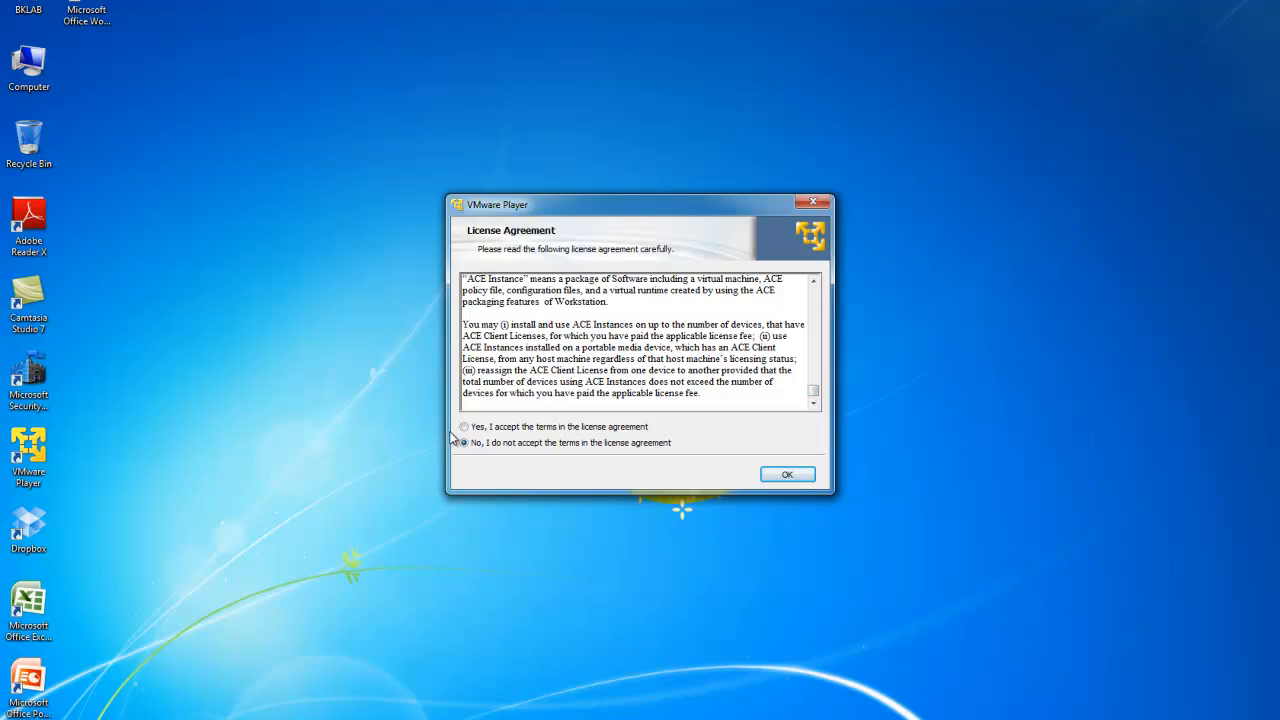
left_click(464, 427)
left_click(792, 477)
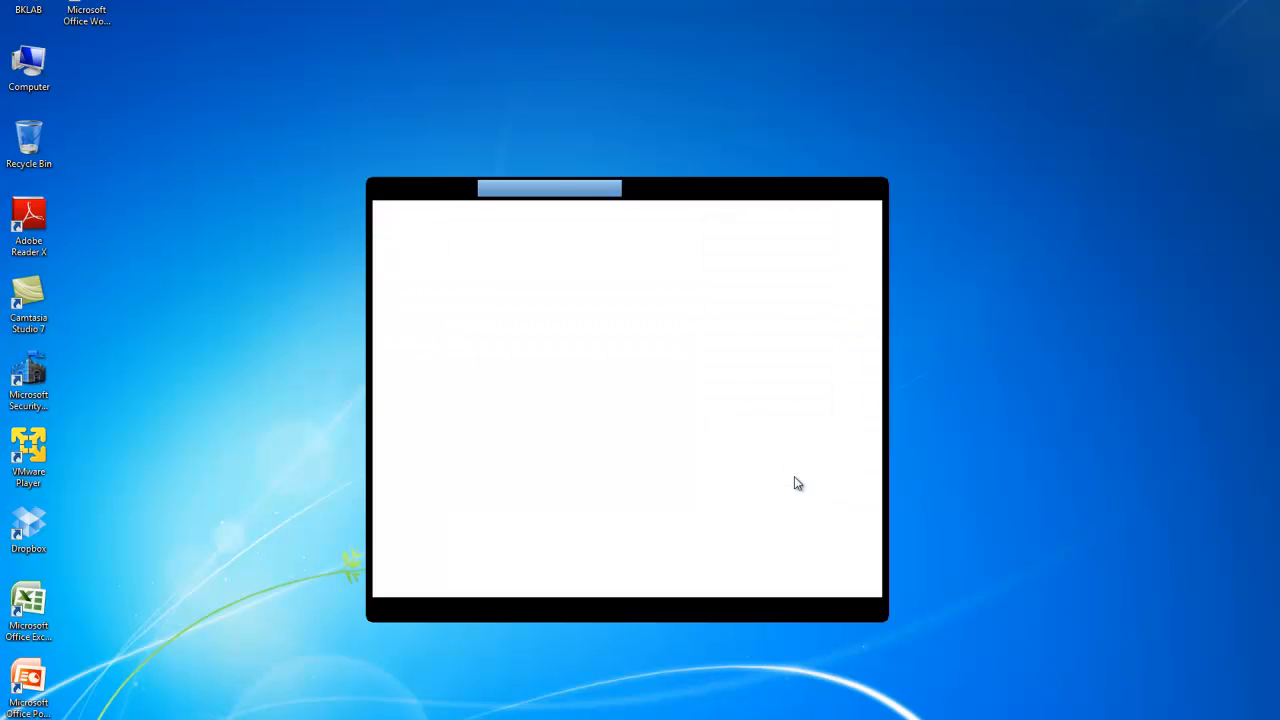